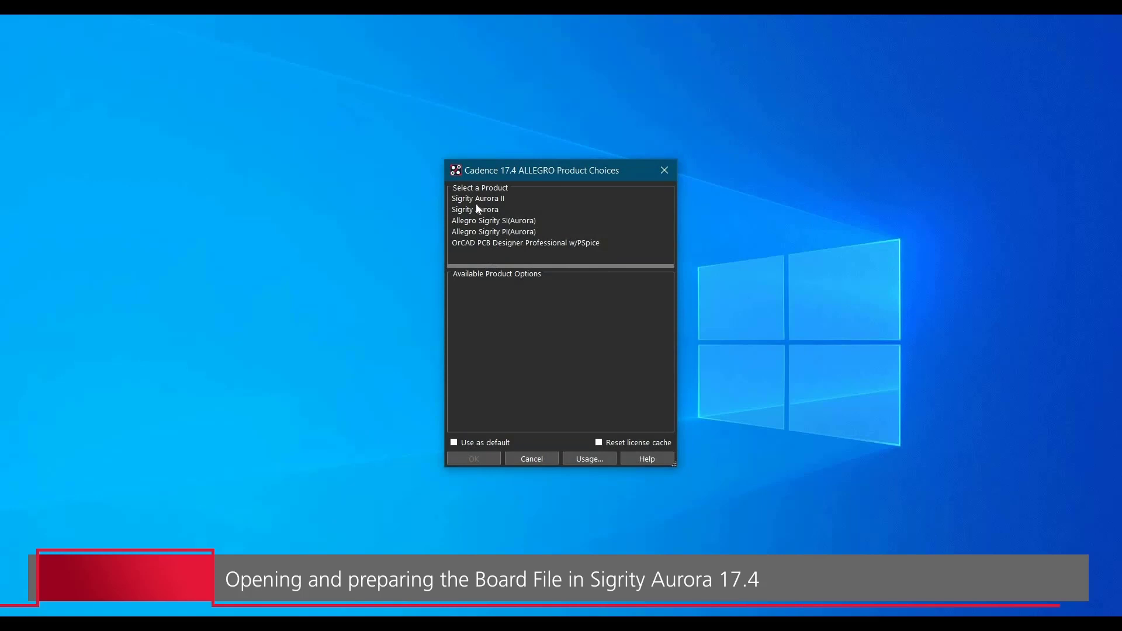
Choose Sigrity Aurora II in the Product Choices dialog and launch it
left_click(474, 198)
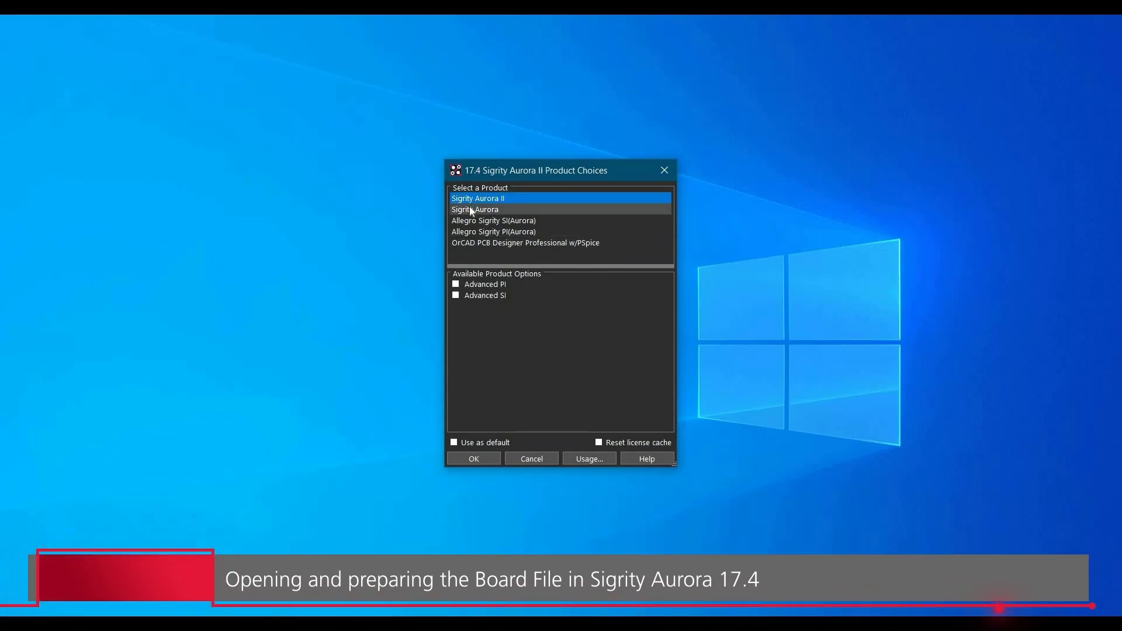
left_click(478, 456)
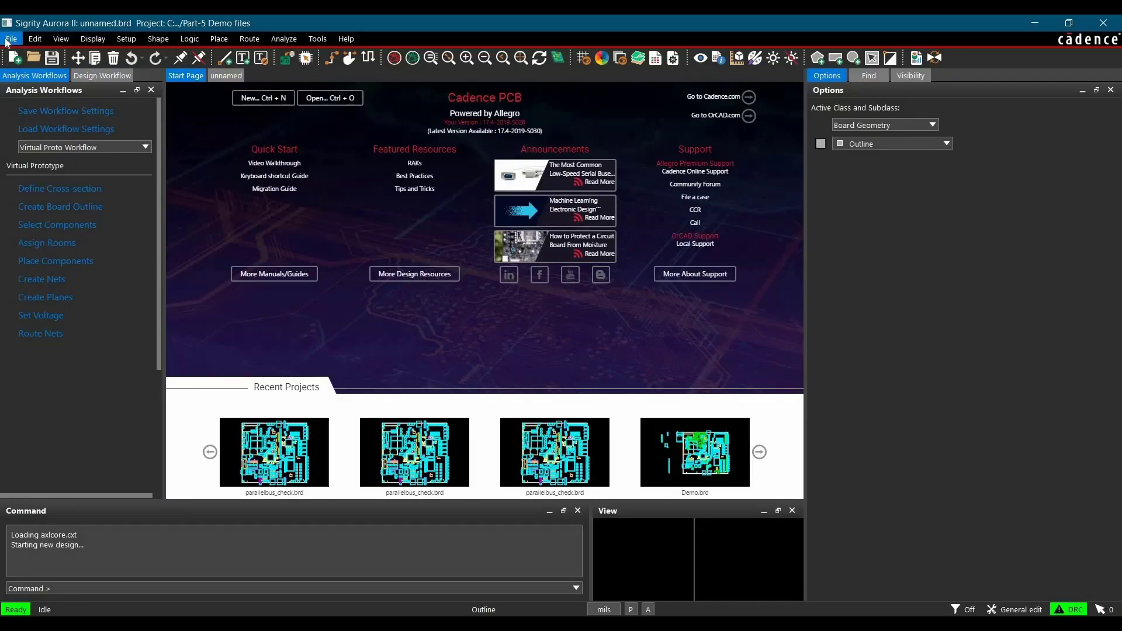
Open parallelbus_check.brd from Desktop > tutorial > Part-5 Demo files
left_click(11, 39)
left_click(34, 73)
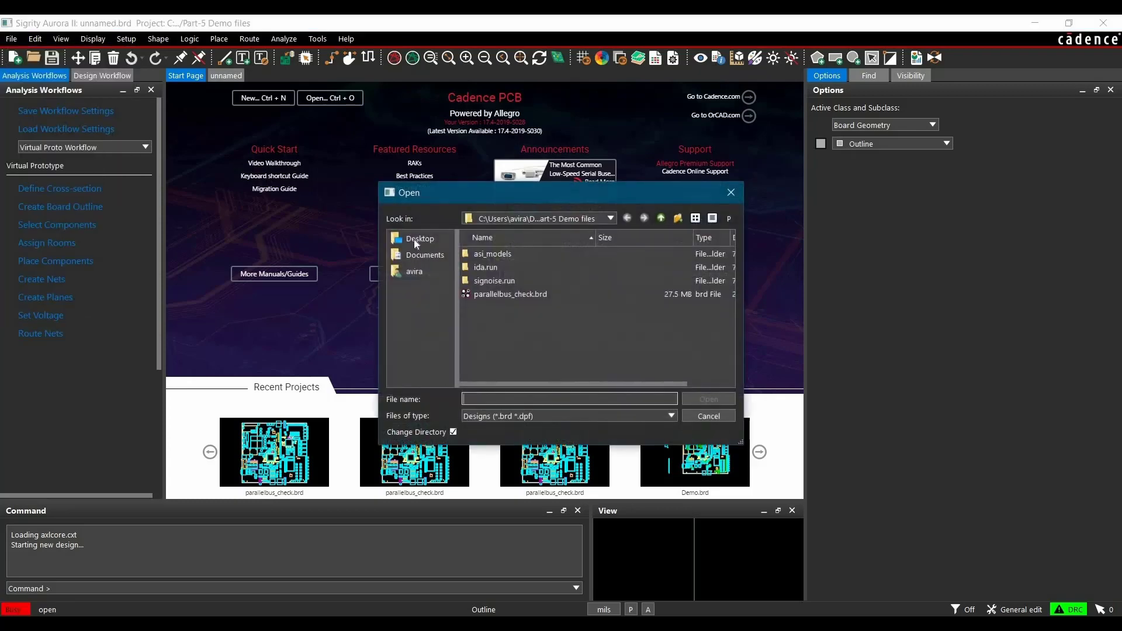
left_click(412, 241)
double_click(496, 267)
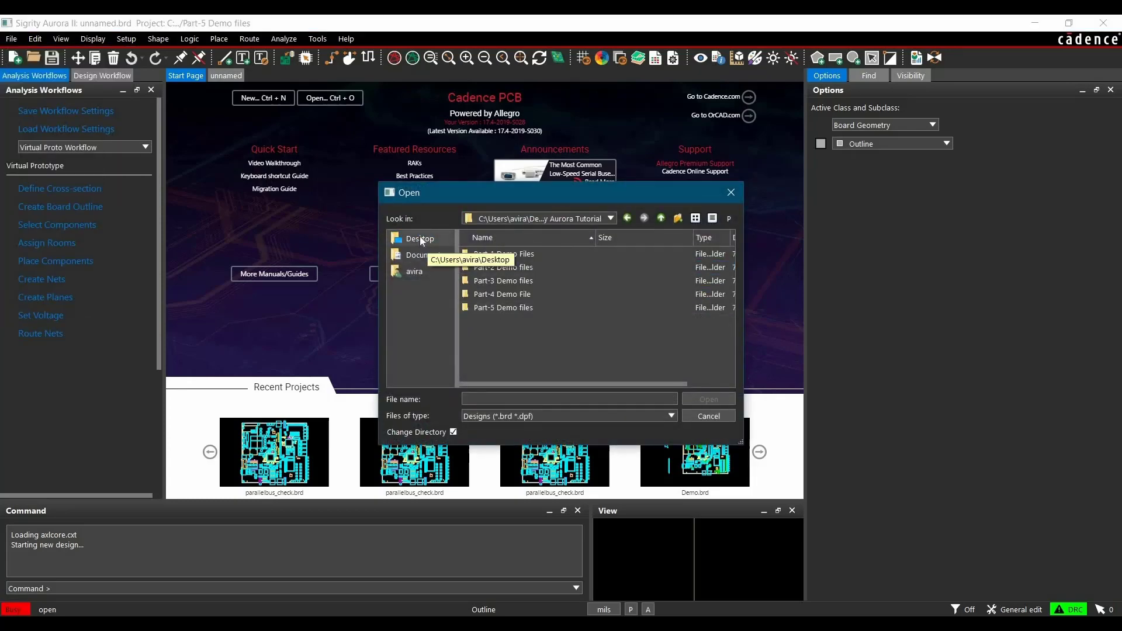
double_click(471, 308)
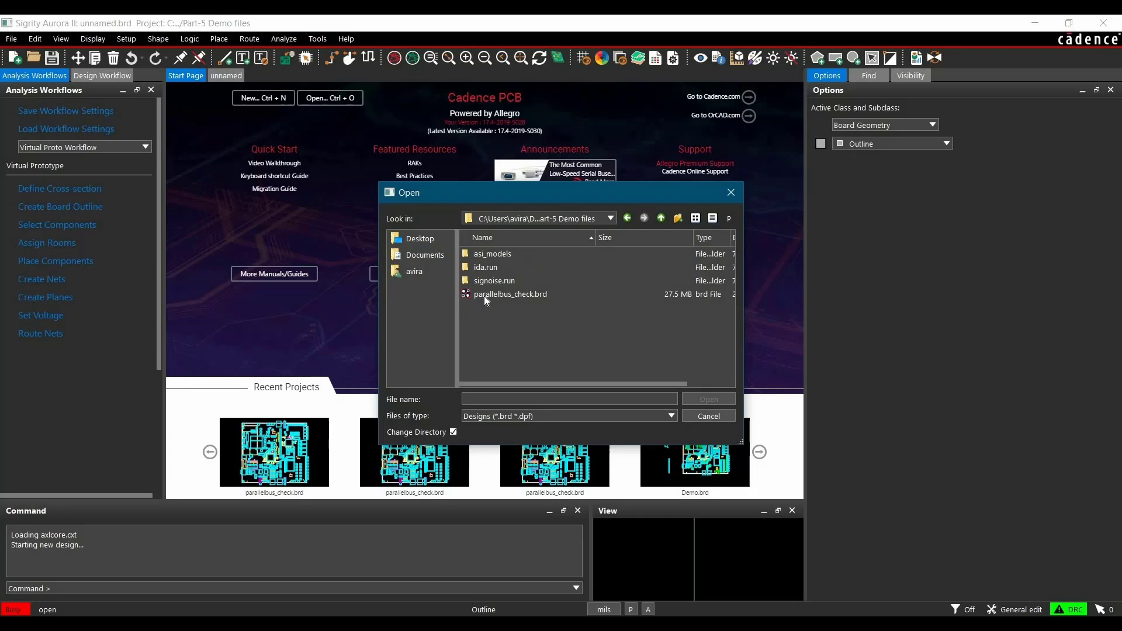
double_click(484, 295)
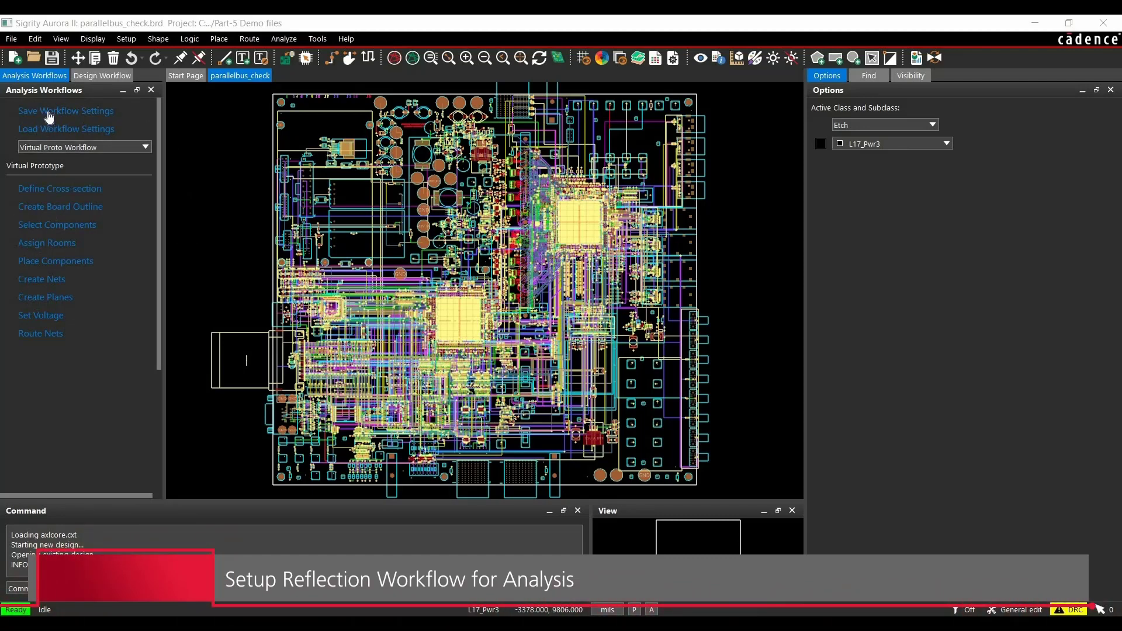
Switch the Analysis Workflows panel to the Reflection Workflow
left_click(284, 39)
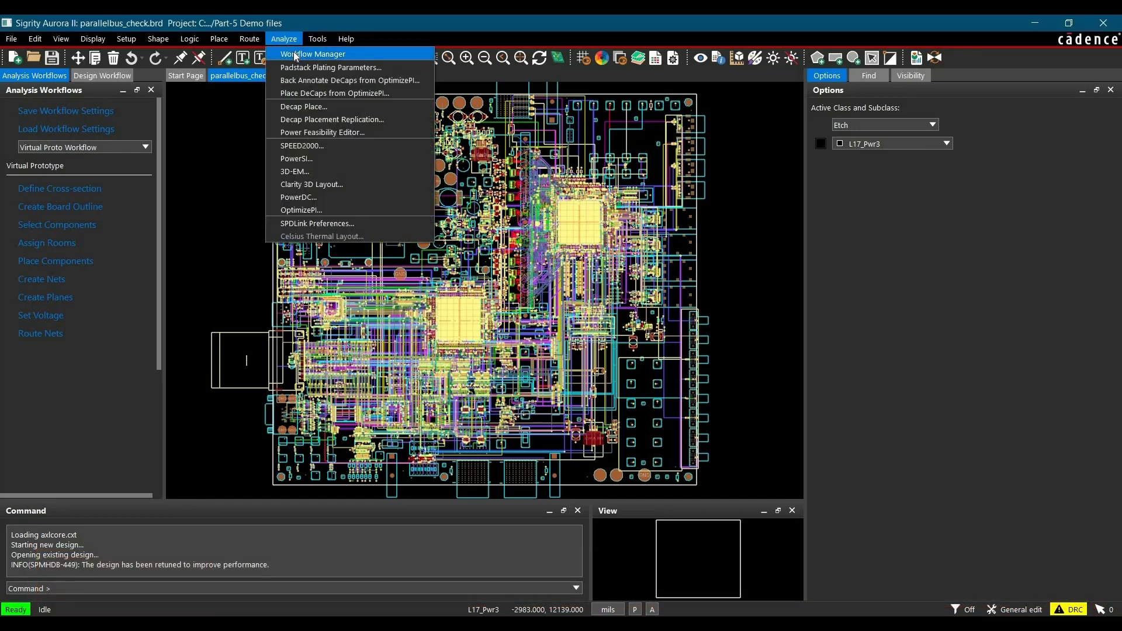
left_click(45, 158)
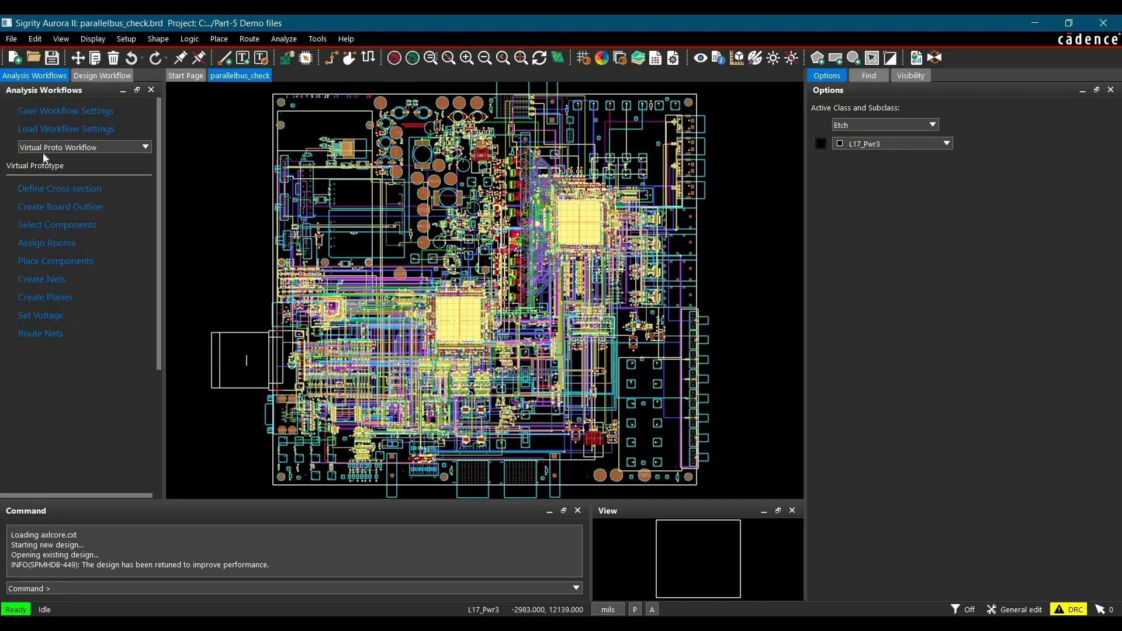
left_click(39, 149)
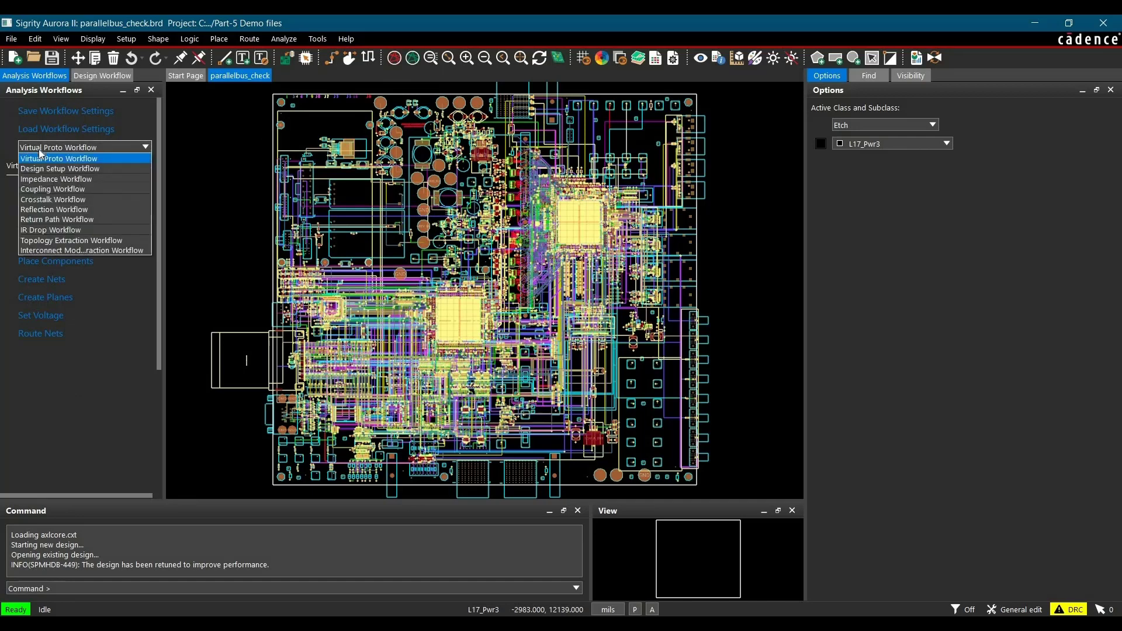
left_click(48, 210)
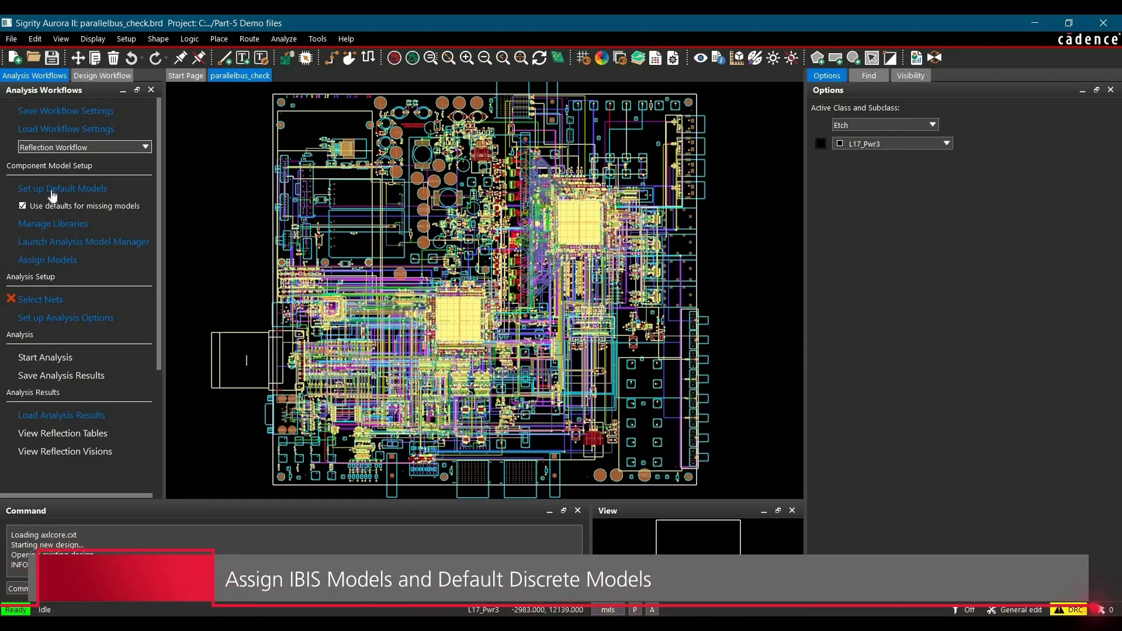
Make cds_bi_gen_1p8v_50_1pf from ibis_cds_default_1p8v_bidirs.ibs the BI/Other default model
left_click(52, 188)
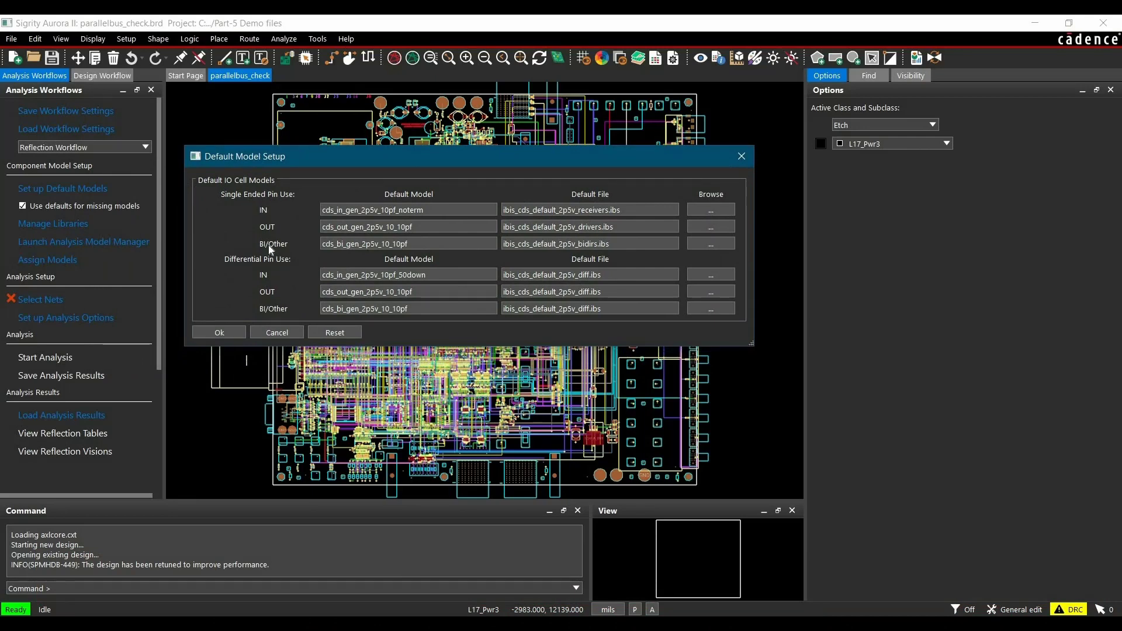
left_click(724, 246)
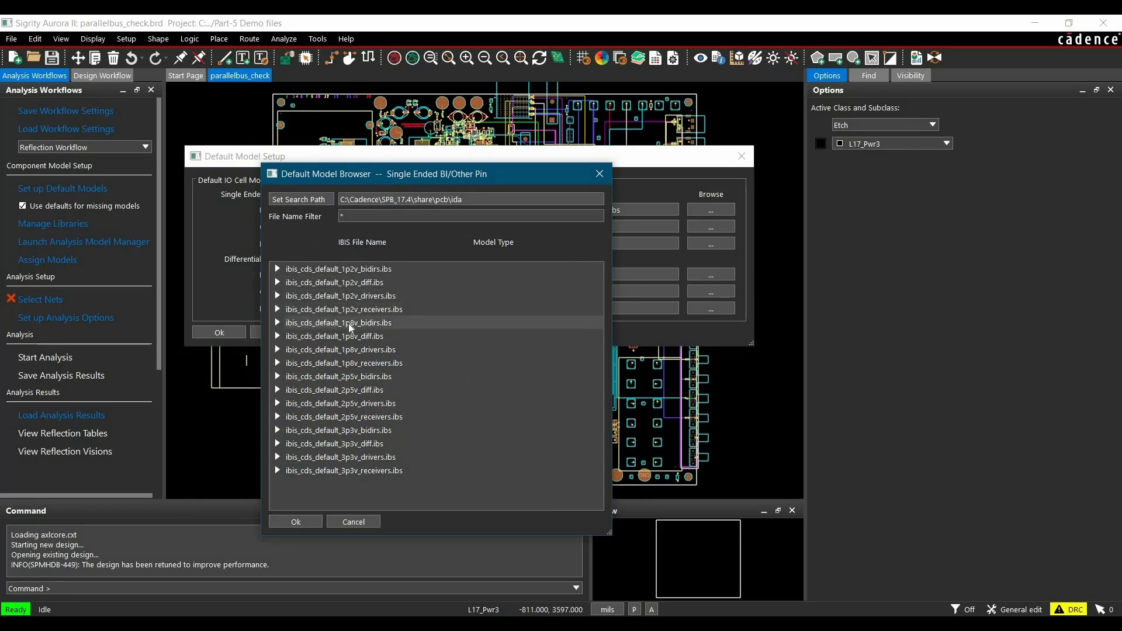
left_click(279, 323)
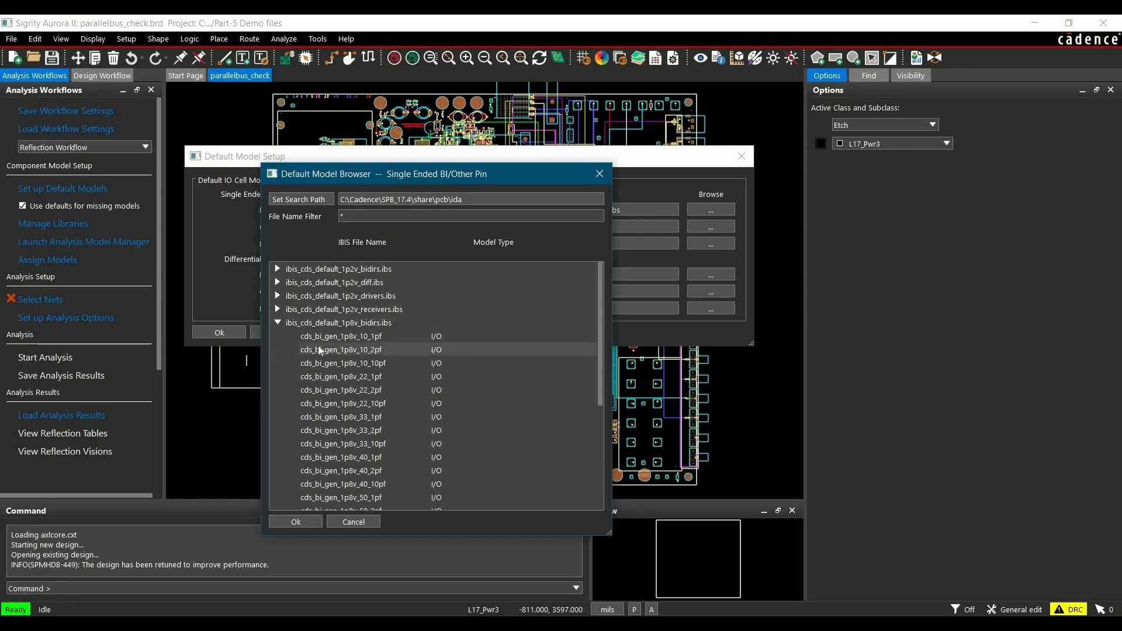
scroll(319, 403, "down", 1)
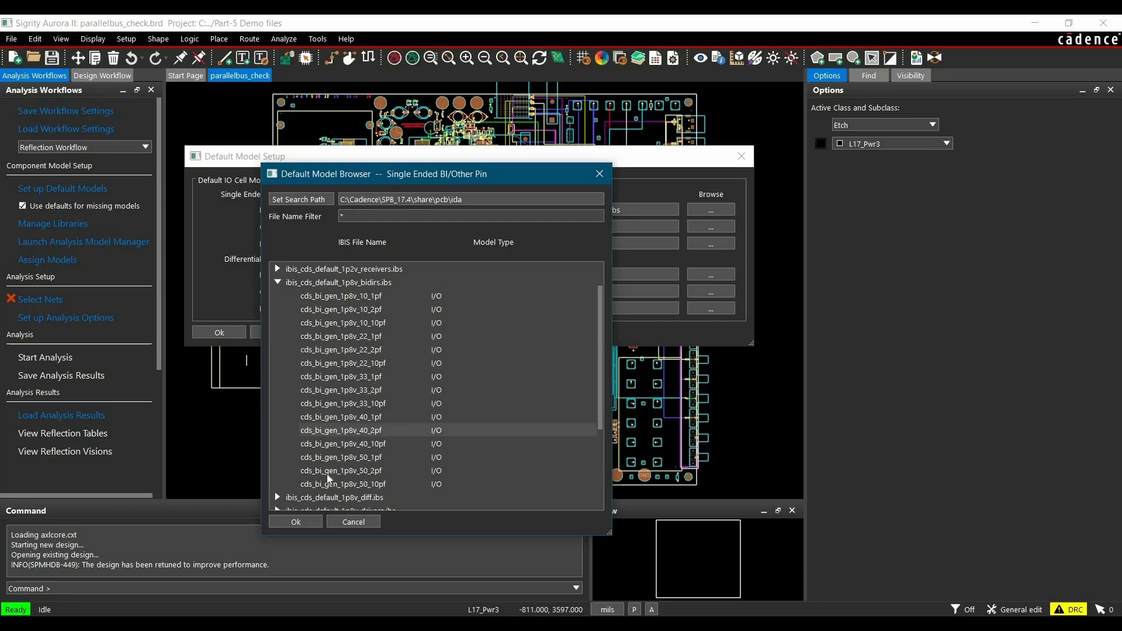
left_click(327, 457)
left_click(288, 525)
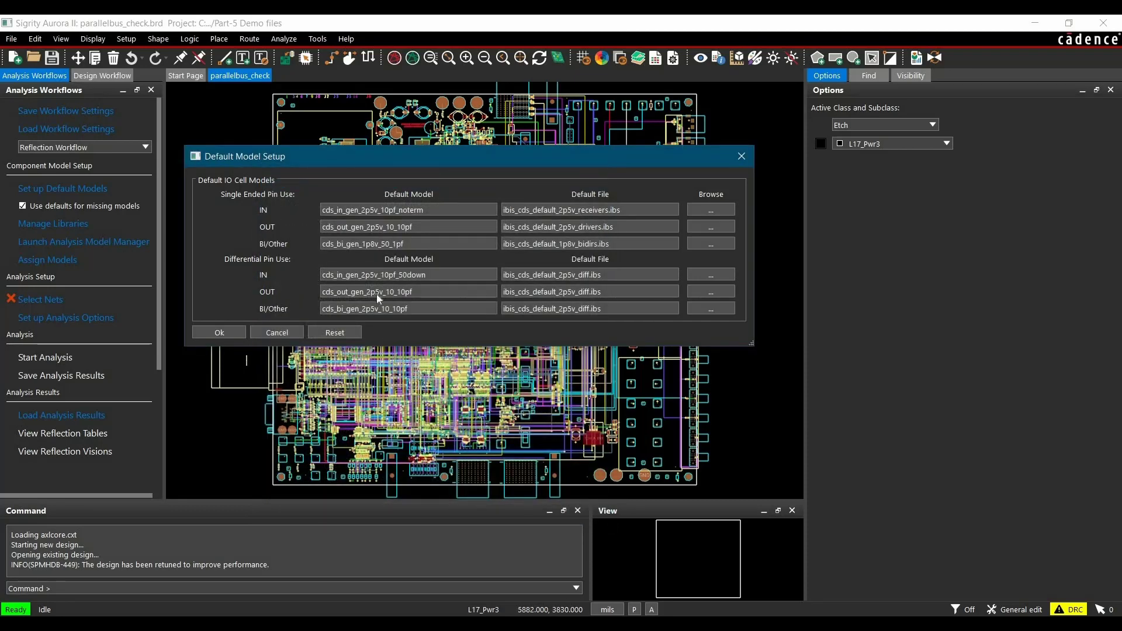
left_click(207, 333)
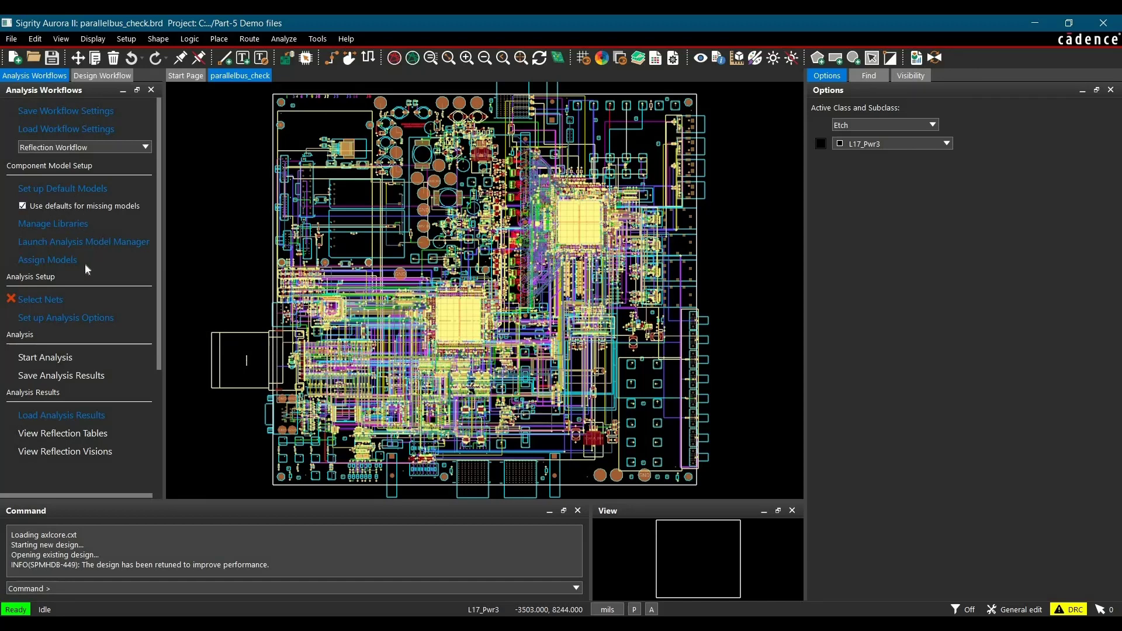
Auto-generate discrete resistor models in Model Assignment and accept them
left_click(41, 263)
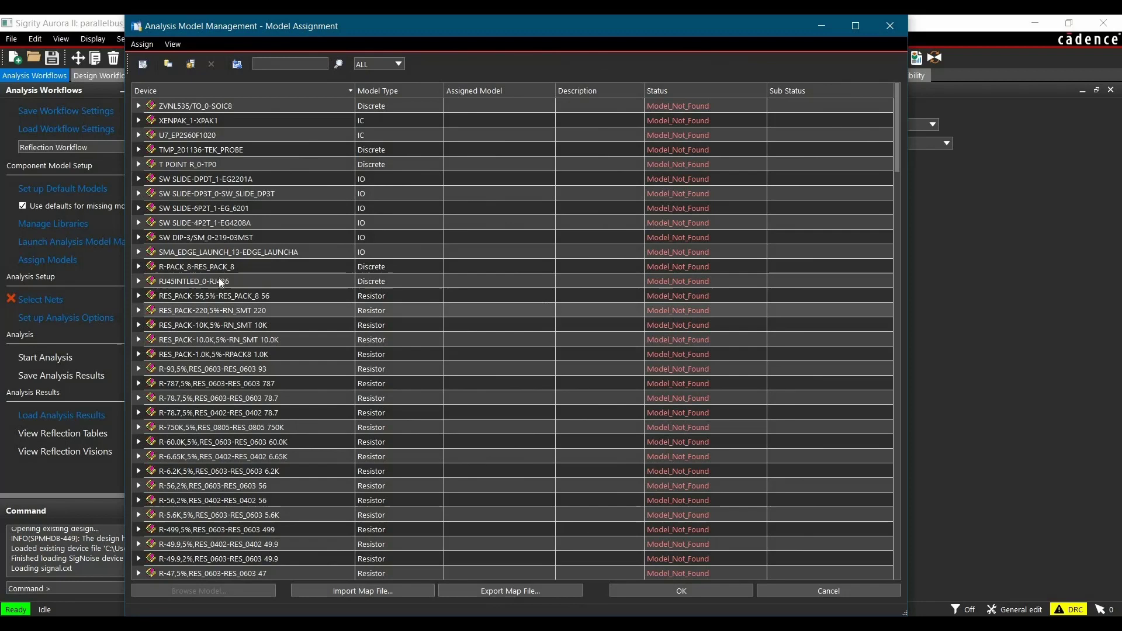
scroll(493, 404, "down", 3)
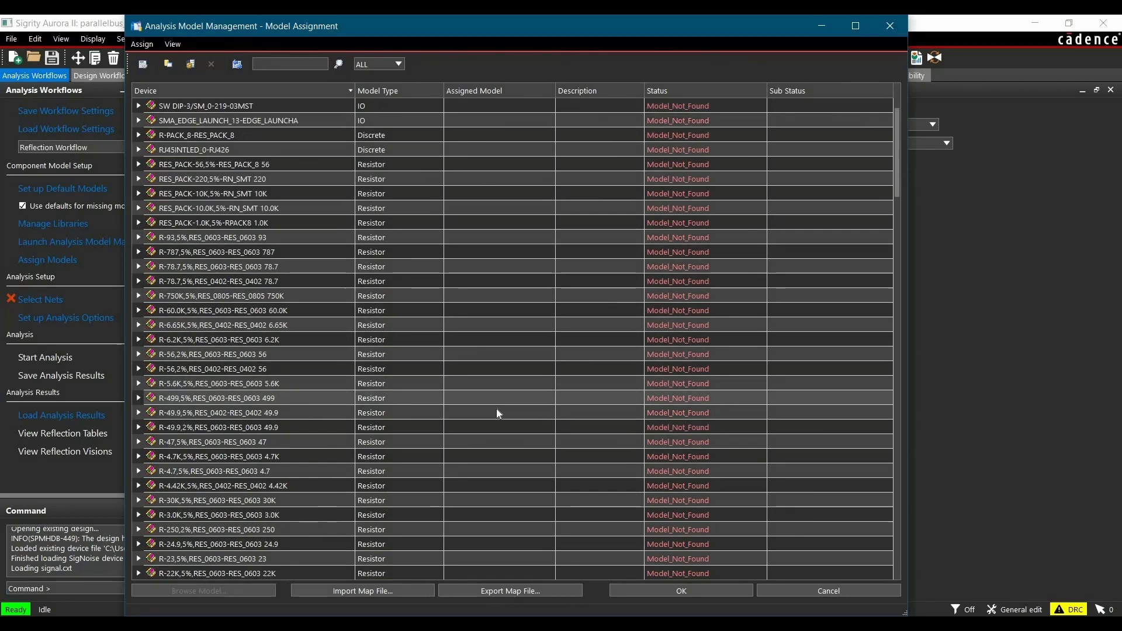
scroll(513, 329, "up", 2)
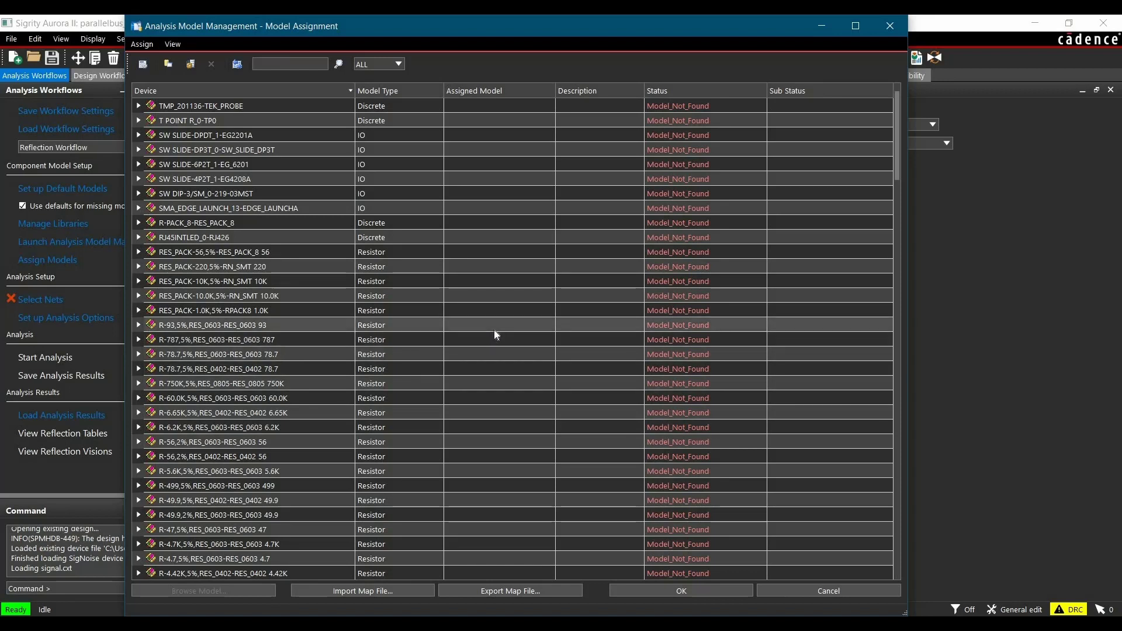
left_click(191, 65)
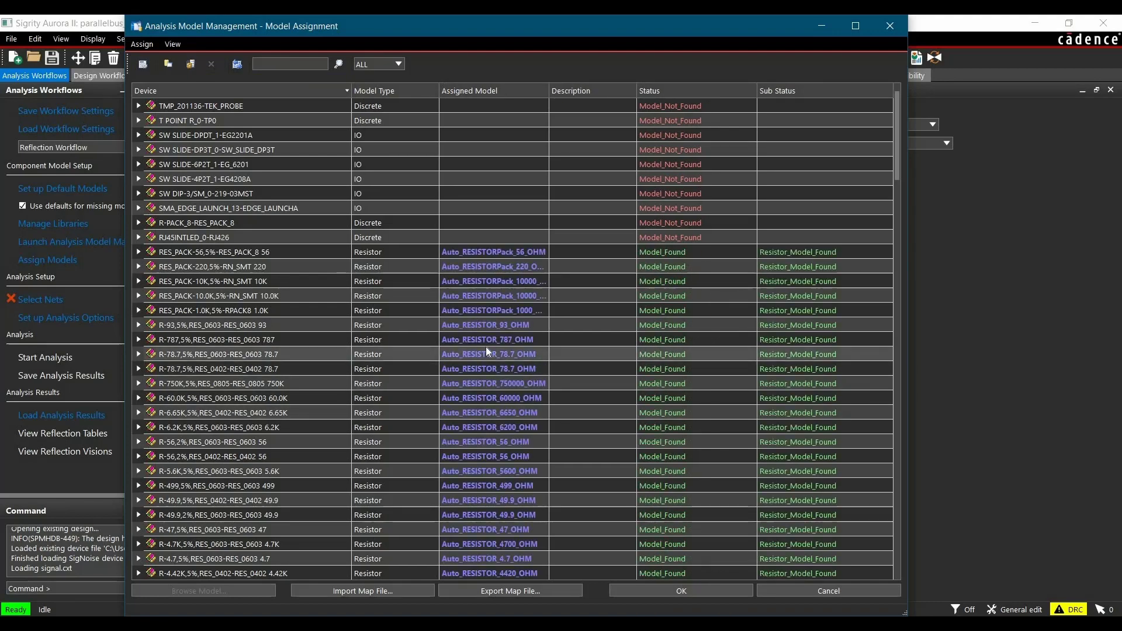
left_click(643, 591)
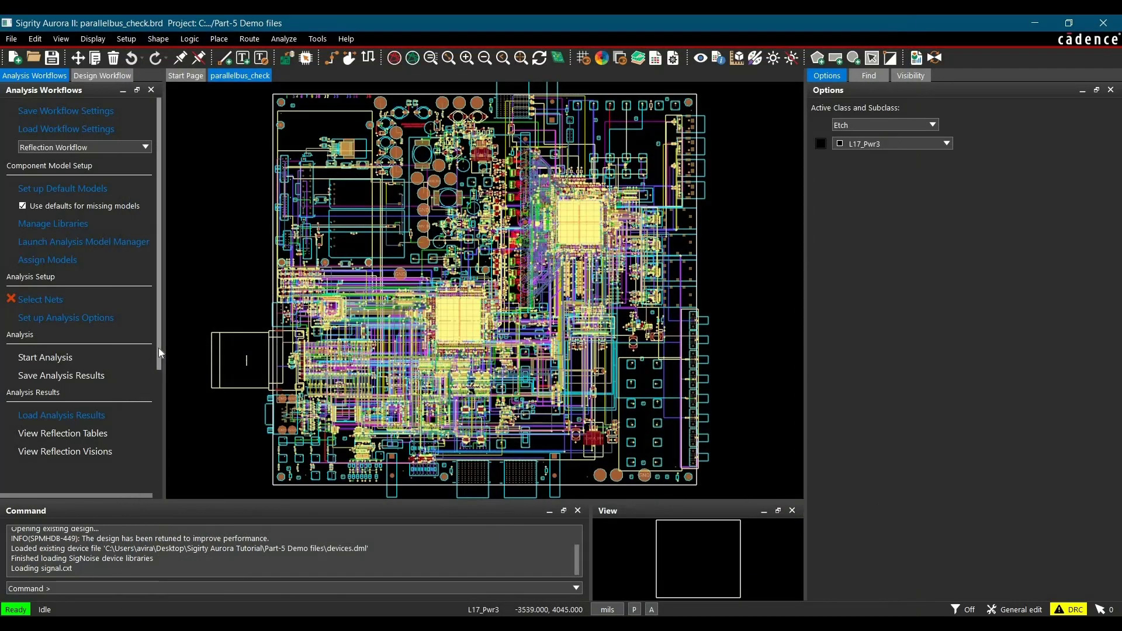
Add the PARALLELBUS_DATA group from the hierarchical net view to the selected nets and apply
left_click(36, 300)
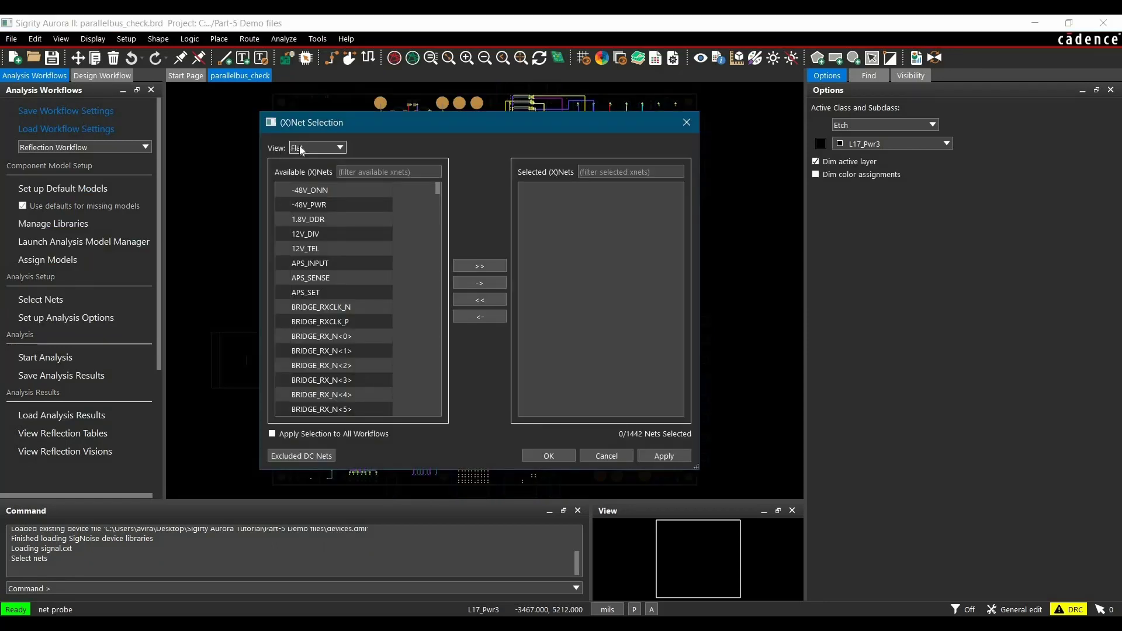
left_click(301, 150)
left_click(309, 213)
scroll(288, 204, "down", 6)
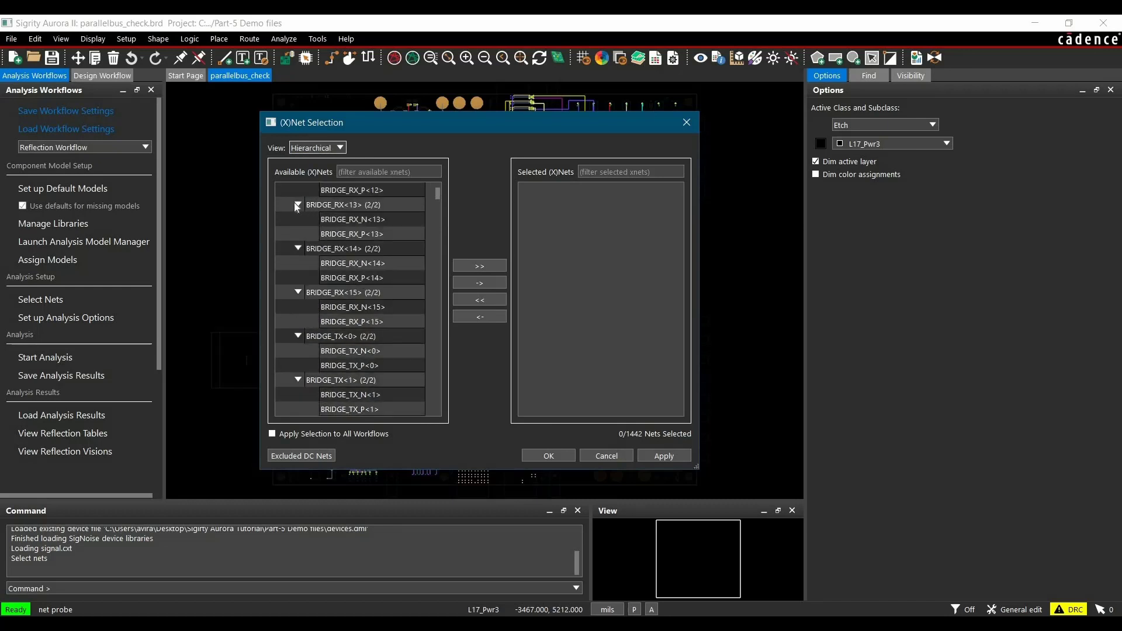
scroll(290, 222, "down", 10)
left_click(291, 225)
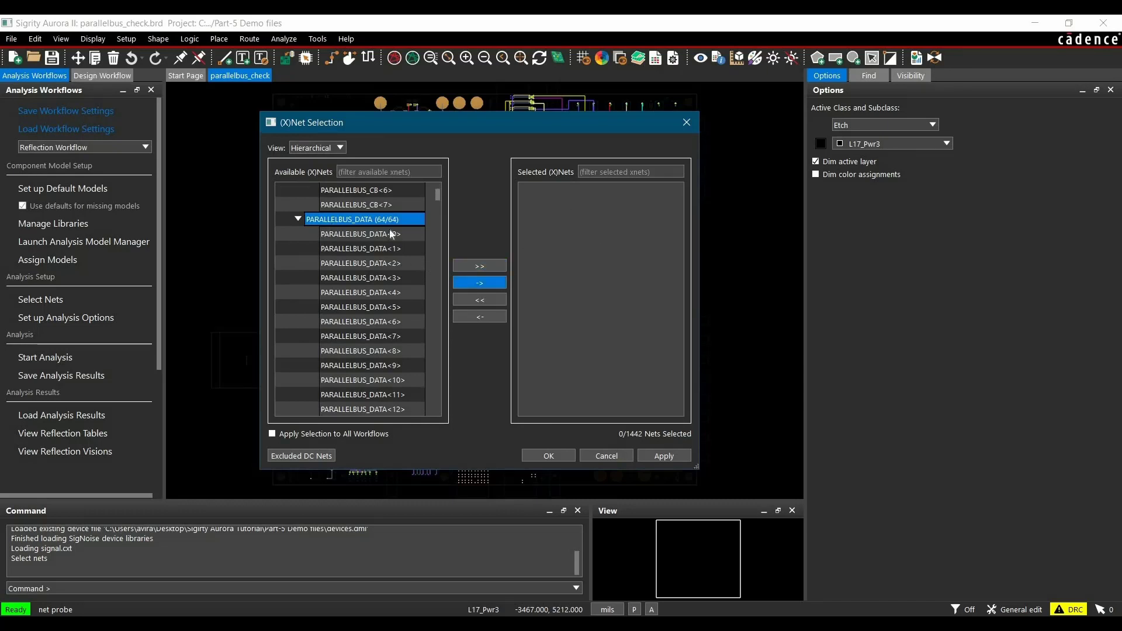
left_click(475, 283)
left_click(653, 456)
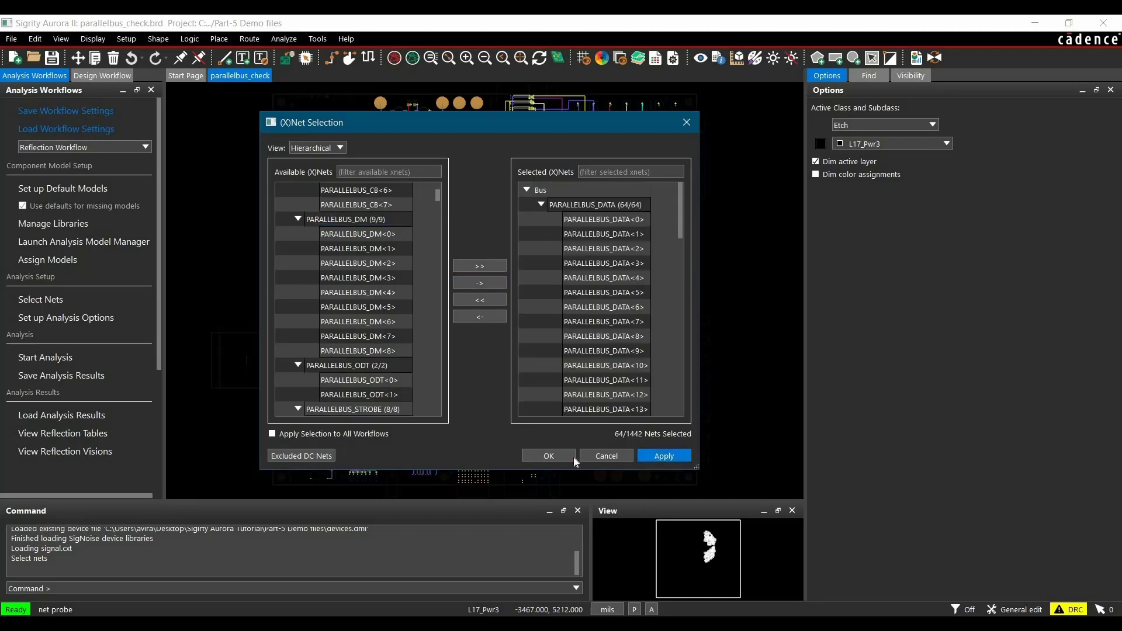
left_click(547, 456)
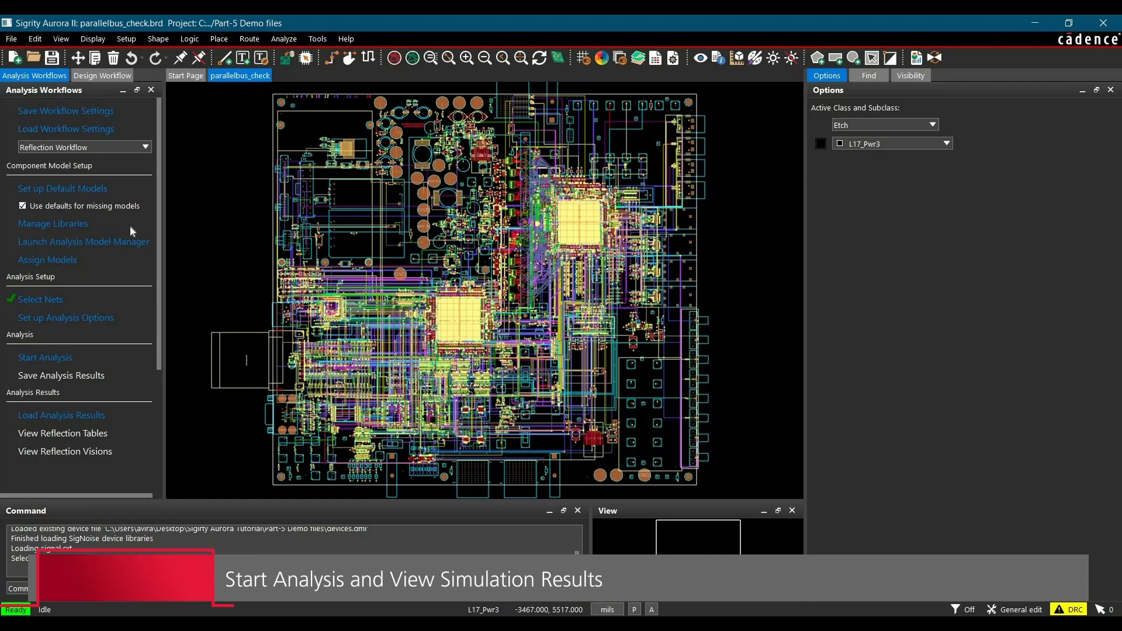
Run the reflection analysis and narrow the workflow panel to enlarge the board view
left_click(36, 360)
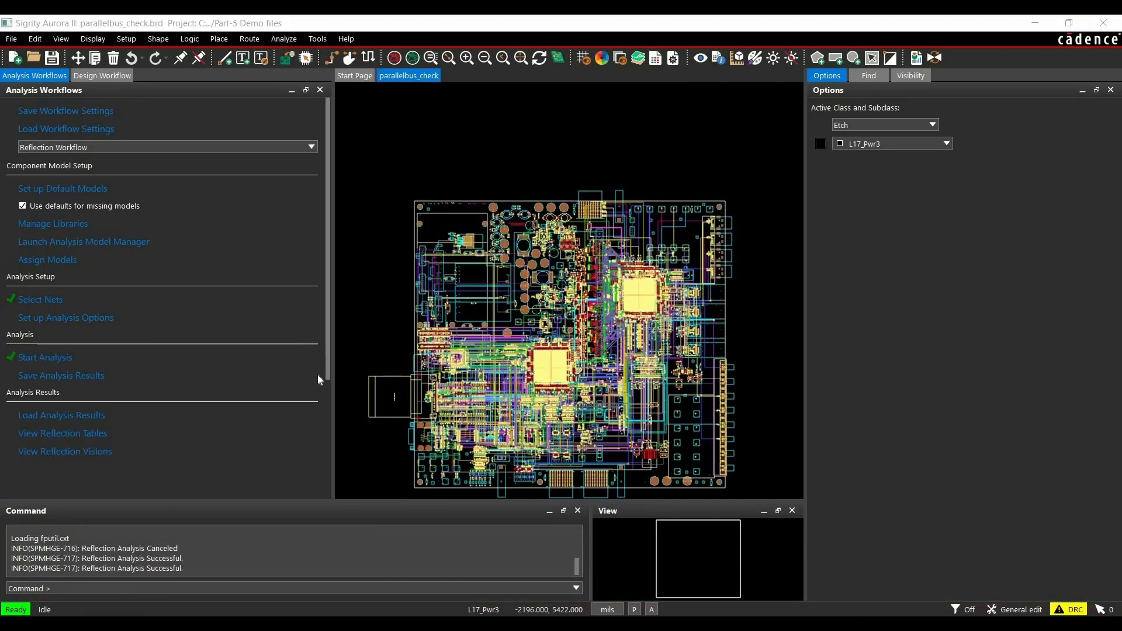
left_click_drag(327, 373, 201, 359)
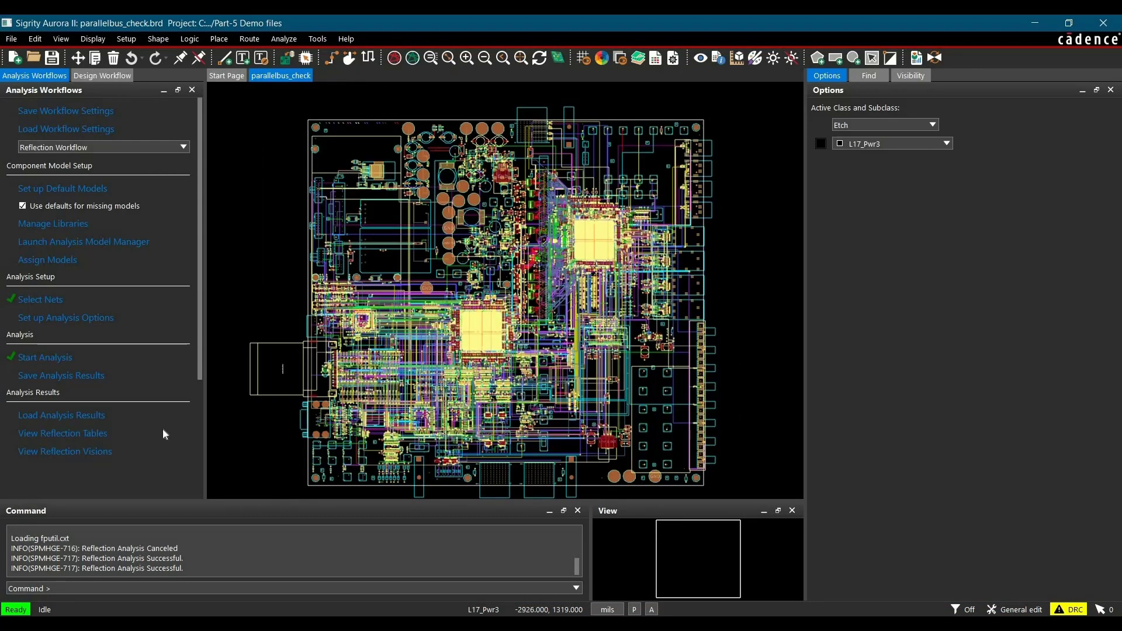
Show the reflection simulation table focused on Propagation Delay, sorted longest first
left_click(50, 435)
left_click_drag(721, 271, 722, 271)
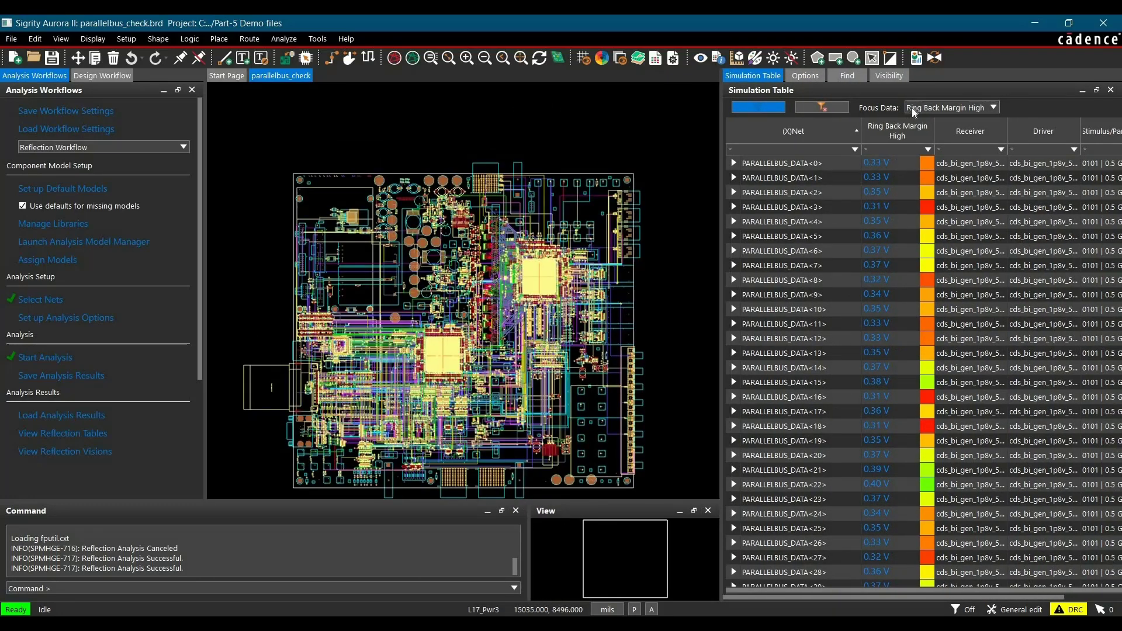
left_click(911, 108)
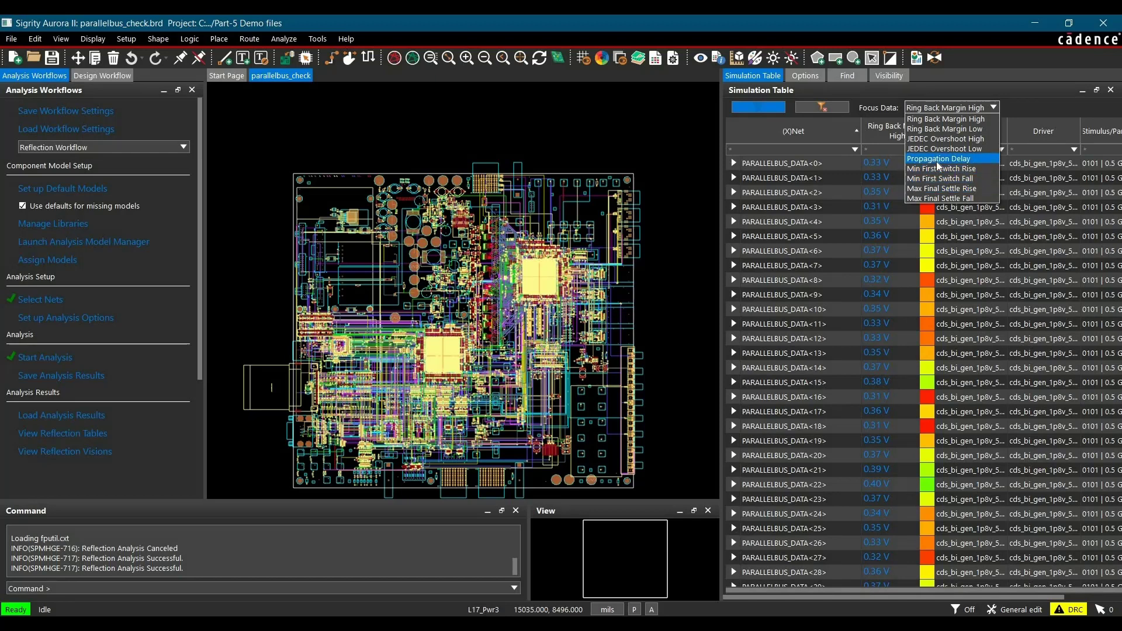
left_click(935, 162)
left_click(899, 131)
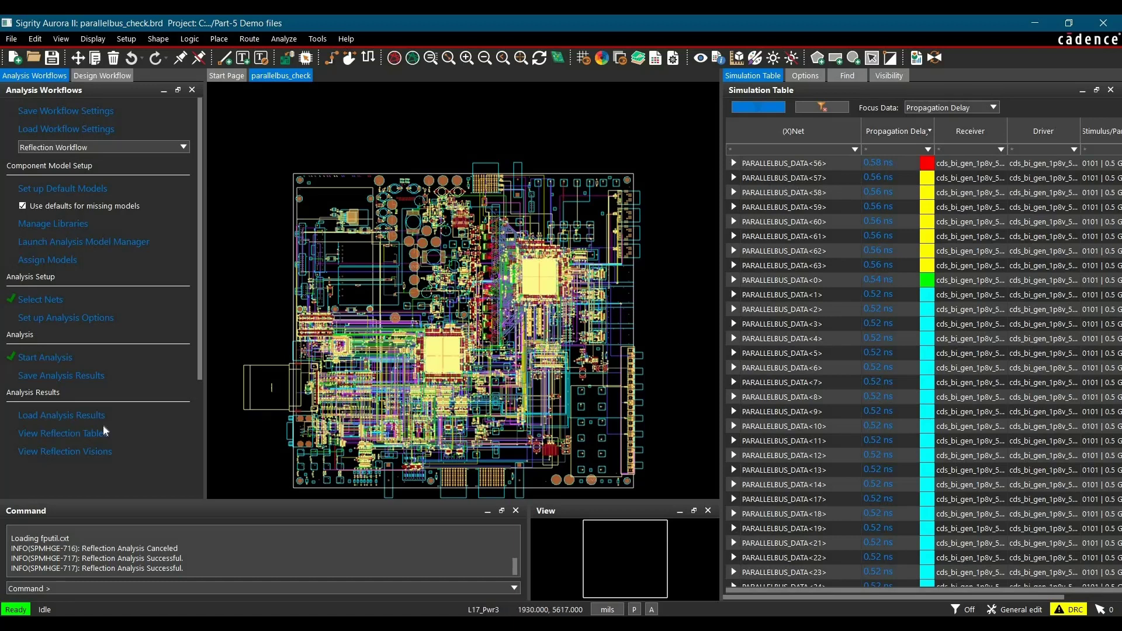
Colour the PARALLELBUS_DATA traces by propagation delay (0.50–0.58 ns) and zoom in on them
left_click(47, 452)
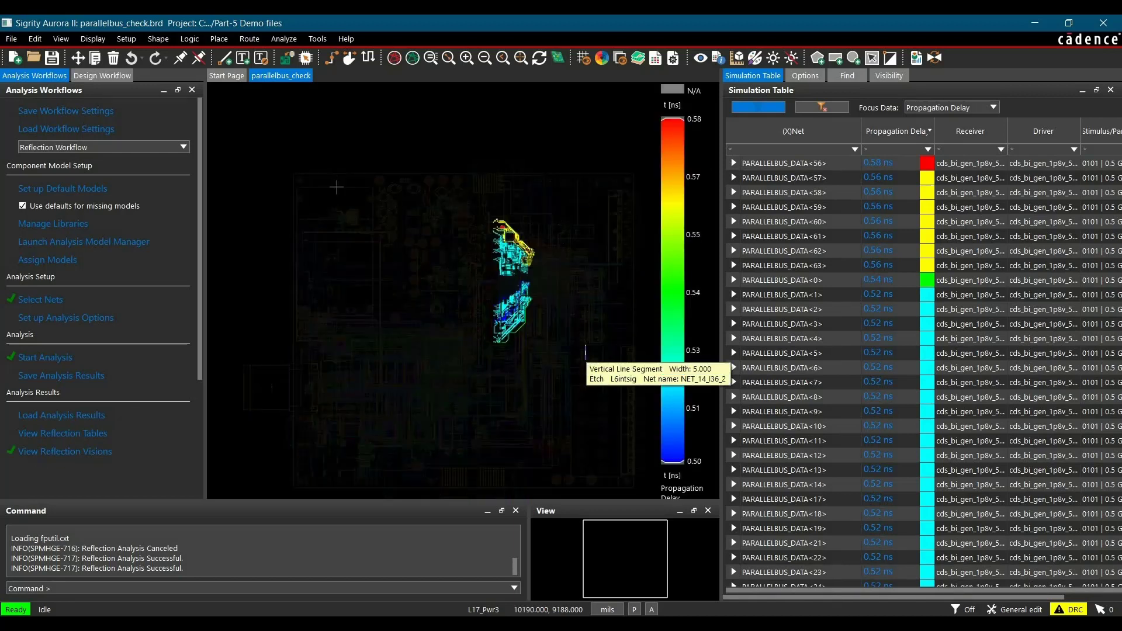
scroll(330, 217, "up", 5)
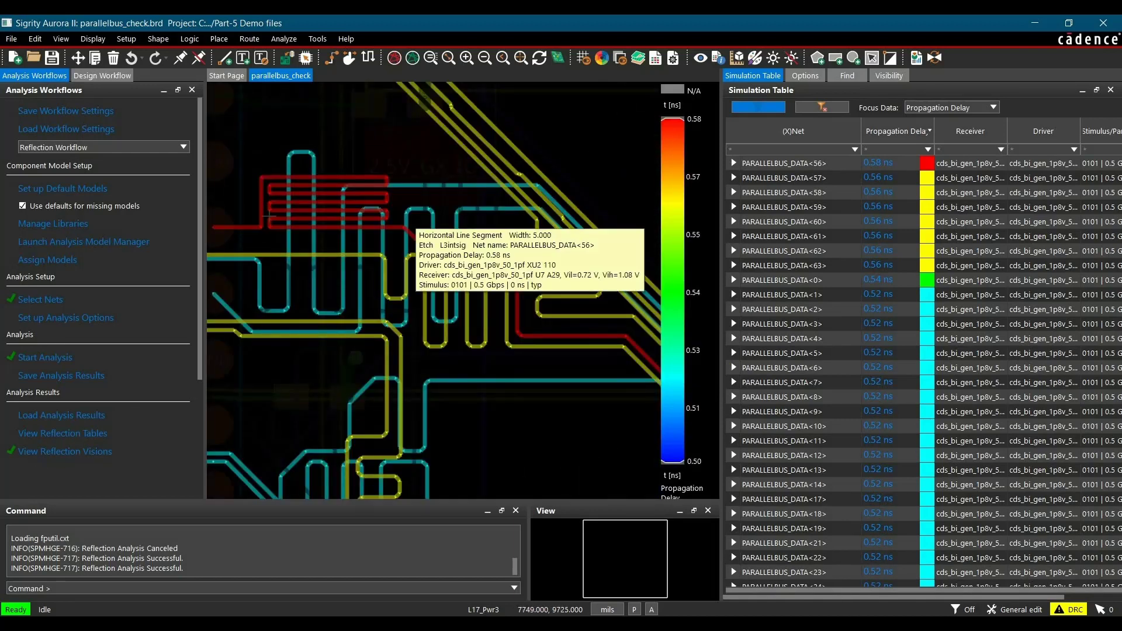
scroll(263, 176, "down", 3)
scroll(504, 315, "up", 2)
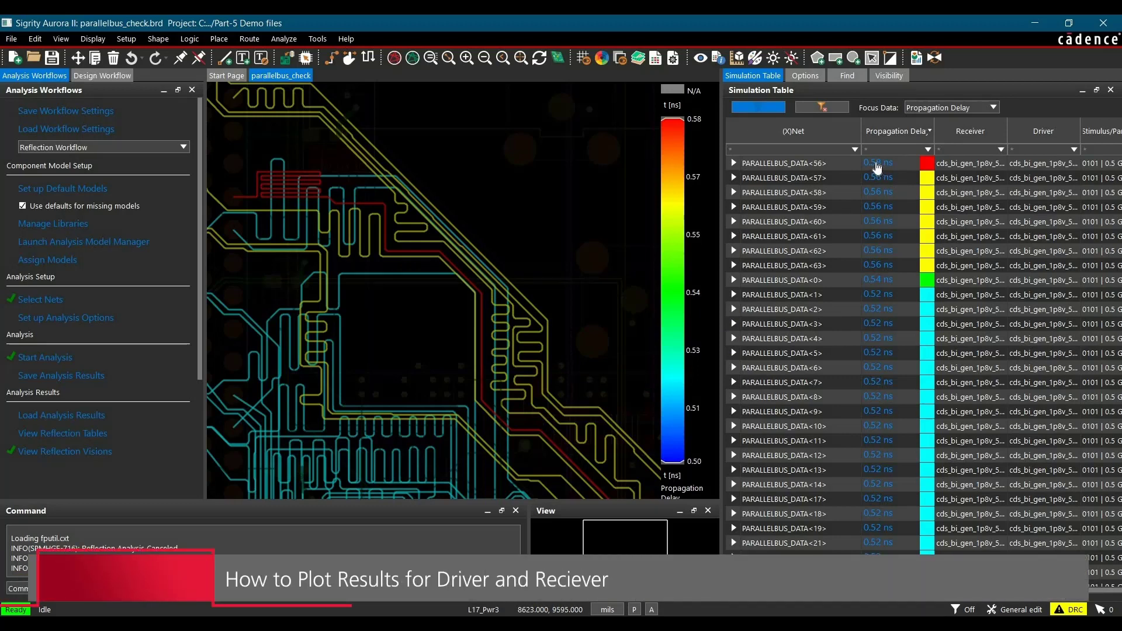
Plot PARALLELBUS_DATA<56>, showing the XU2 driver die waveform instead of U7
left_click(877, 164)
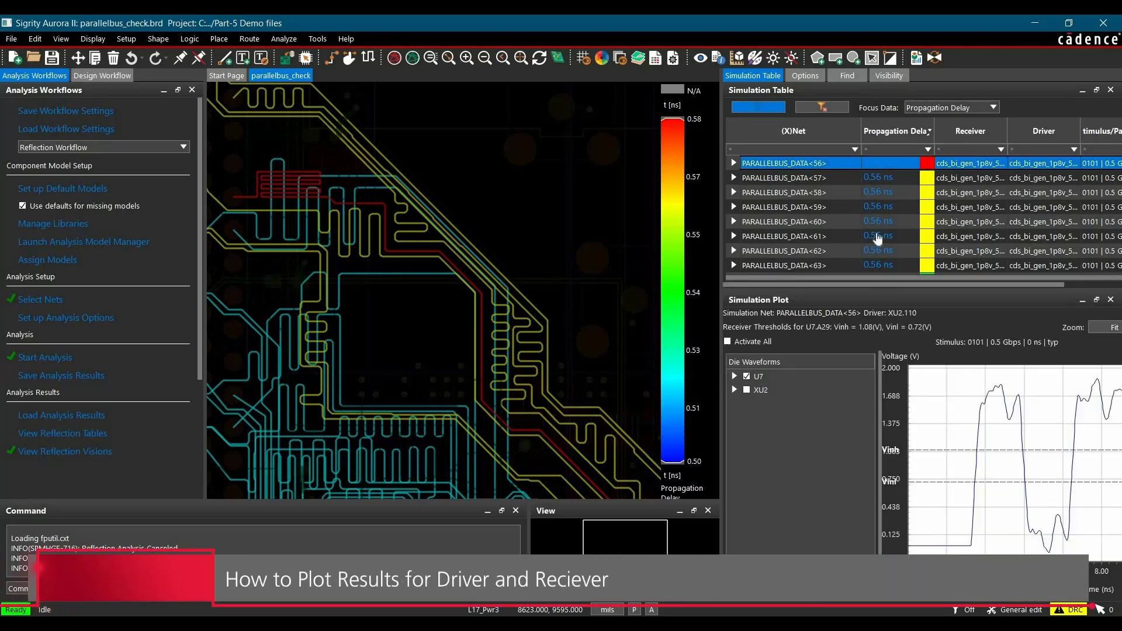
left_click_drag(720, 311, 519, 305)
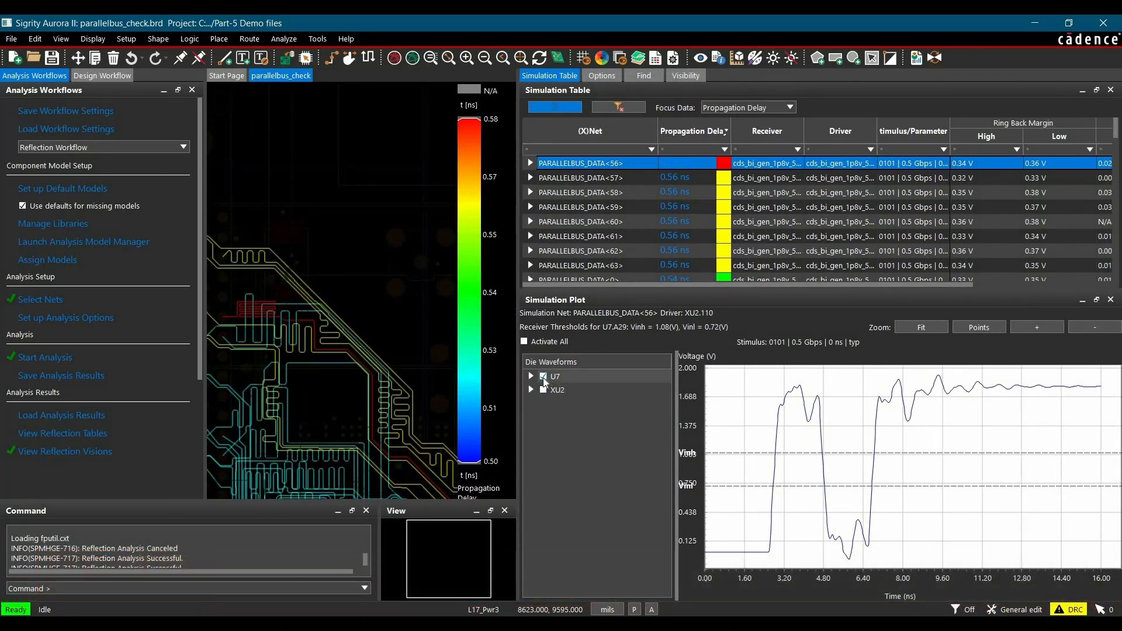
left_click(543, 377)
left_click(543, 390)
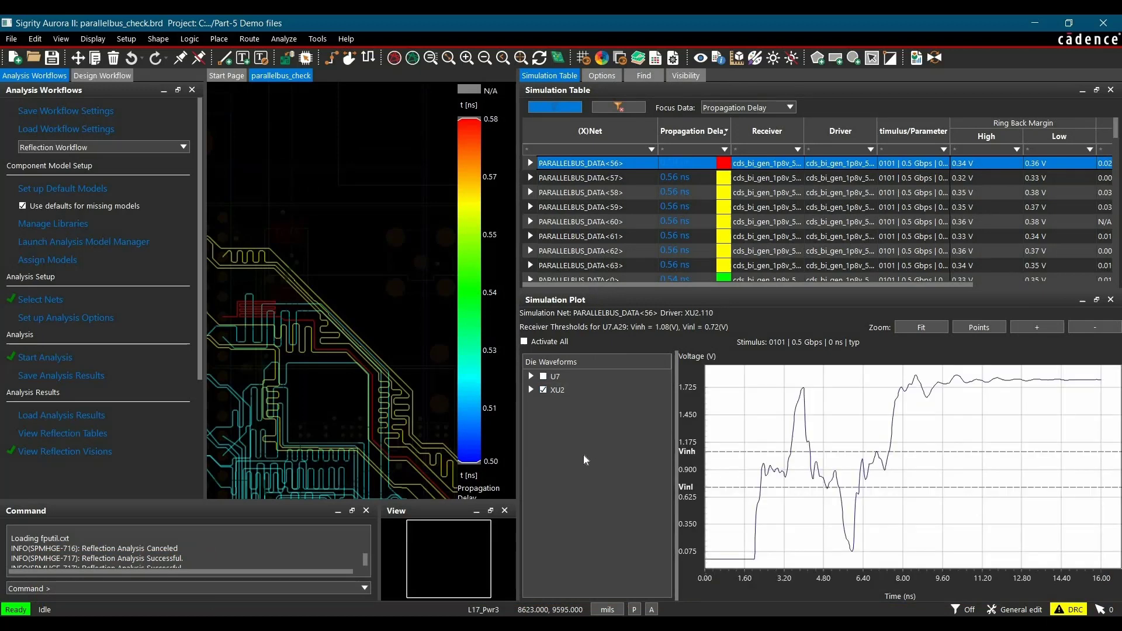